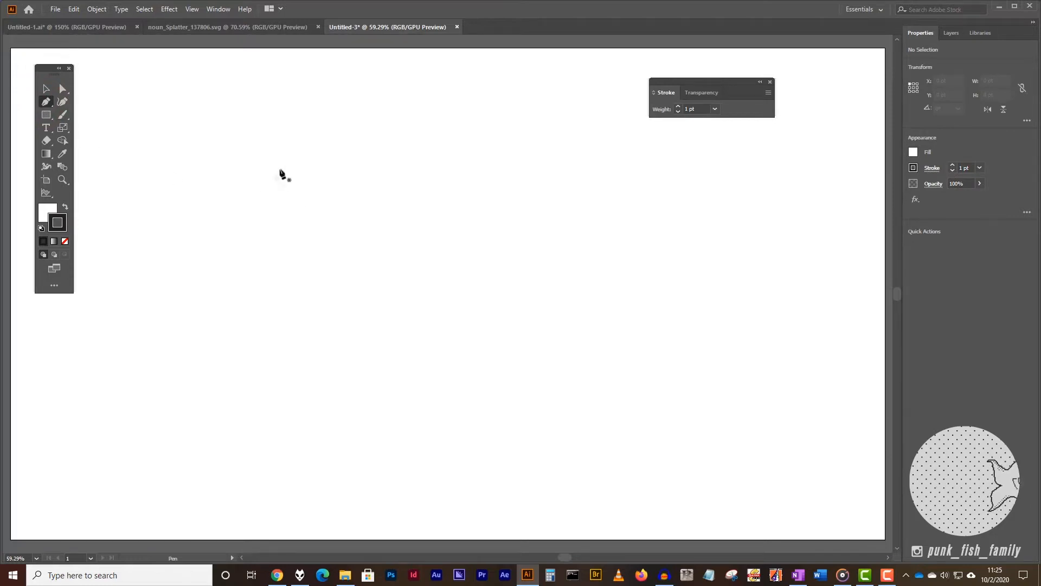
# Draw a straight horizontal line about 793 pt long across the upper part of the artboard with the Pen tool and deselect it
pyautogui.moveTo(224, 209); pyautogui.dragTo(564, 212)
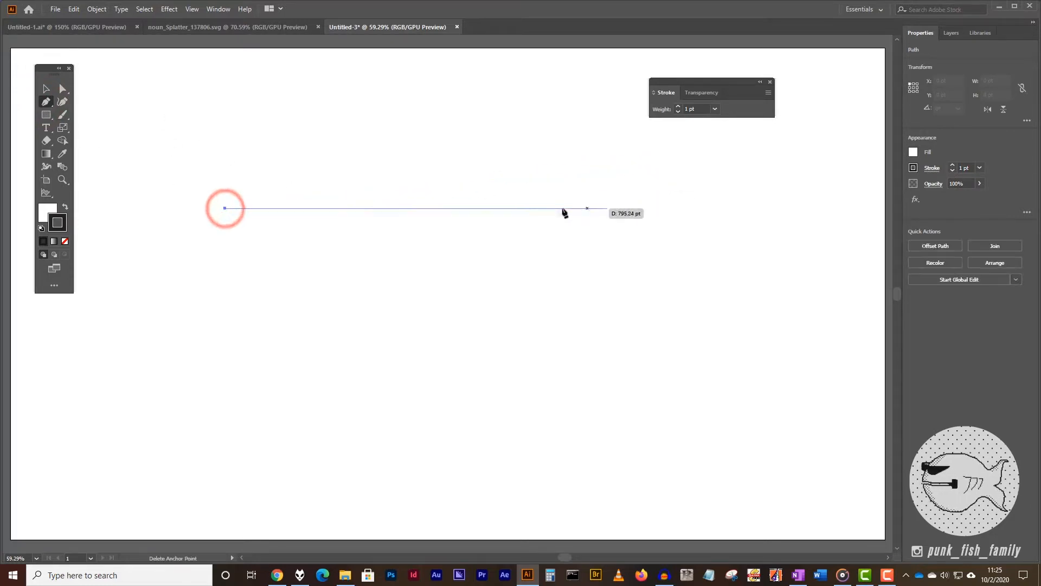
pyautogui.click(585, 208)
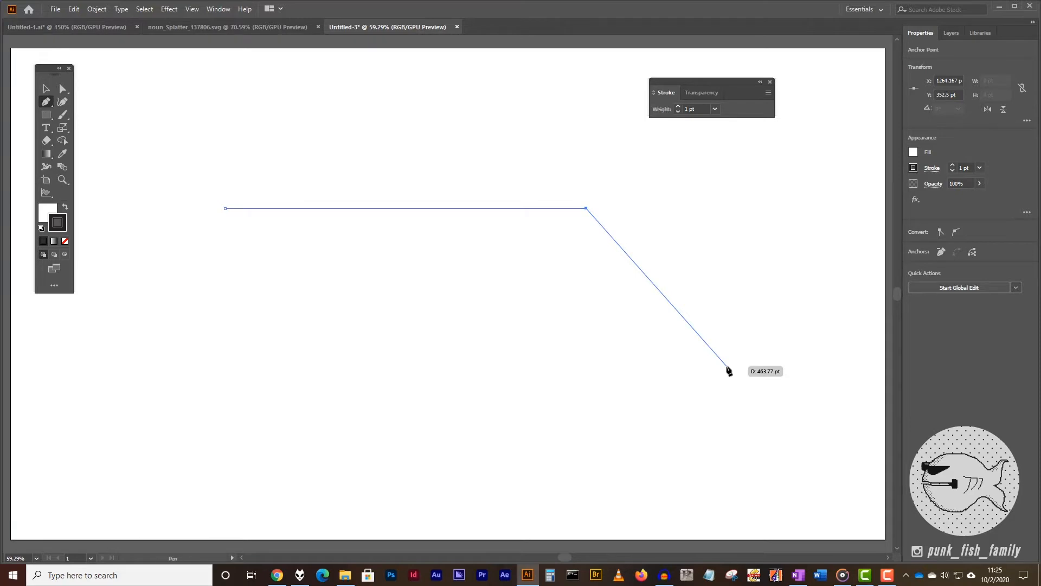
pyautogui.hotkey('ctrl', 'shift', 'a')
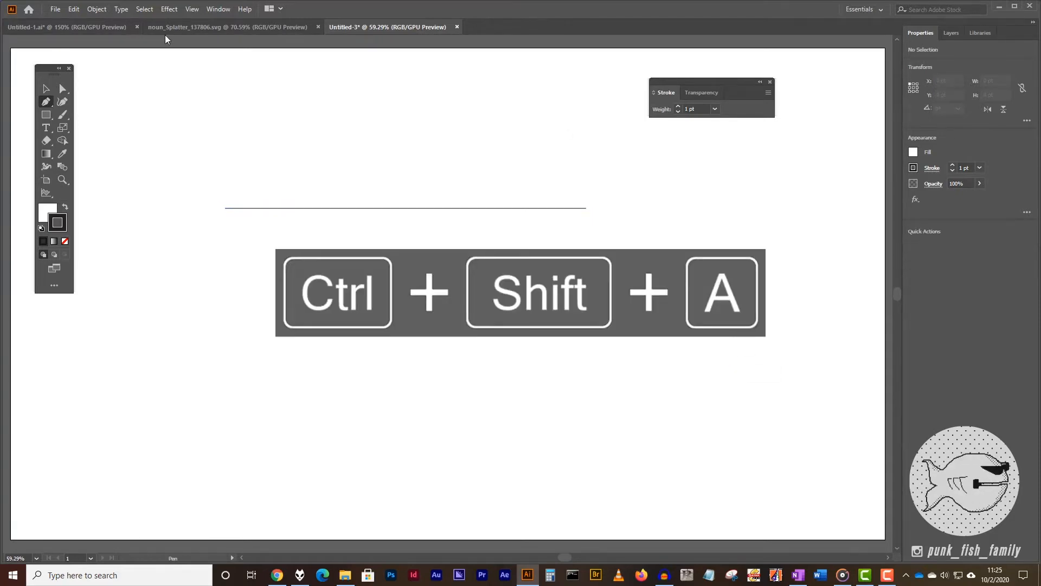
# Select the horizontal line and show the full set of stroke options, keeping them beside the line's end
pyautogui.click(45, 88)
pyautogui.click(542, 208)
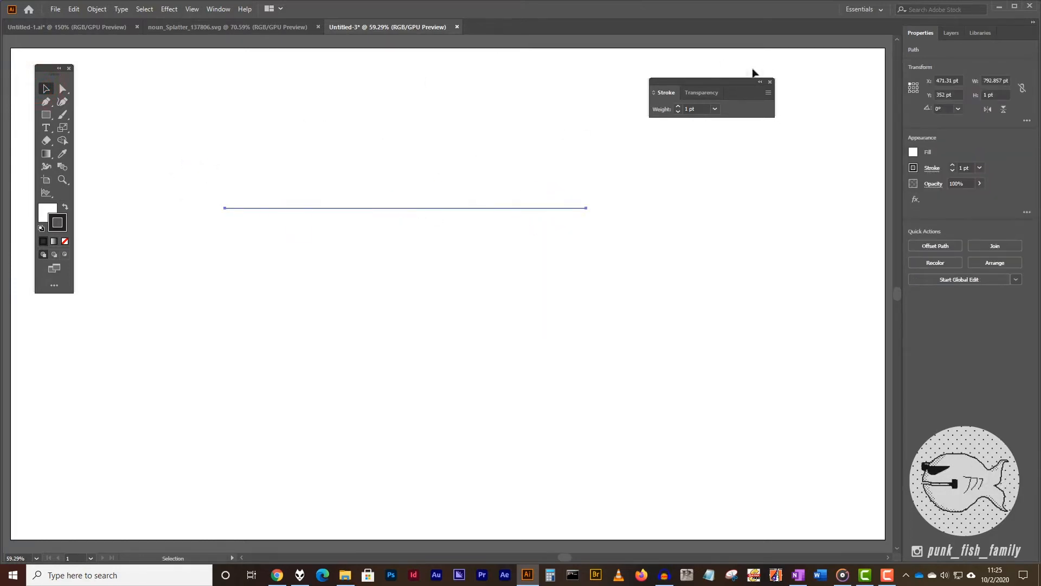
pyautogui.moveTo(694, 81)
pyautogui.mouseDown()
pyautogui.moveTo(683, 112)
pyautogui.moveTo(672, 105)
pyautogui.mouseUp()
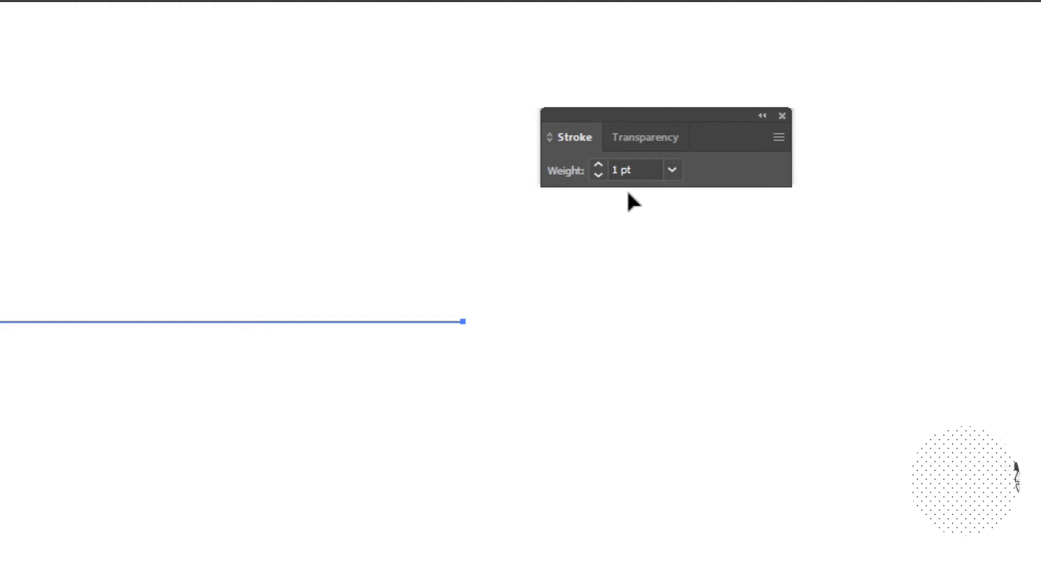
pyautogui.click(778, 138)
pyautogui.click(850, 139)
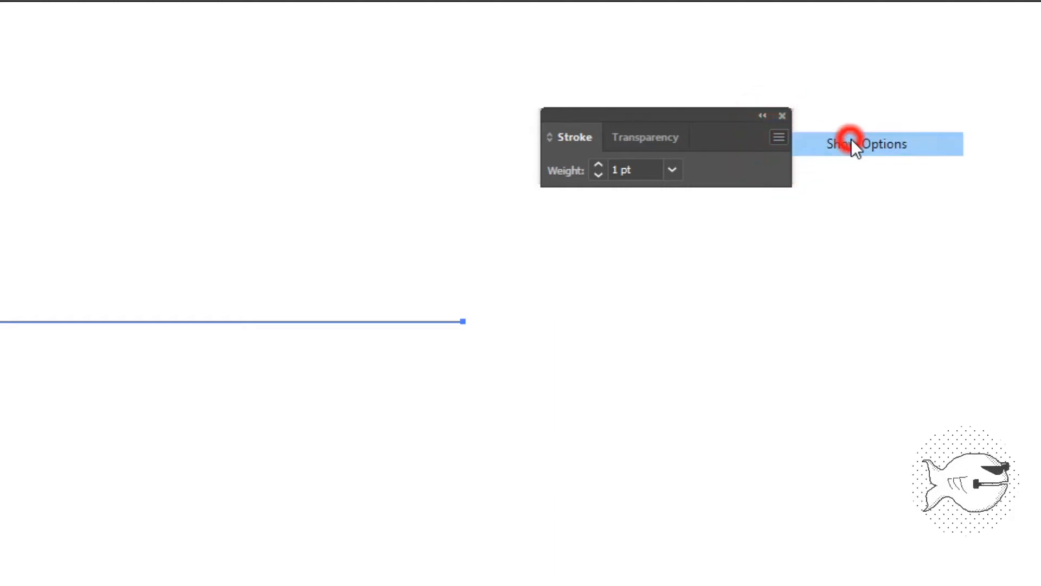
pyautogui.moveTo(668, 115); pyautogui.dragTo(633, 122)
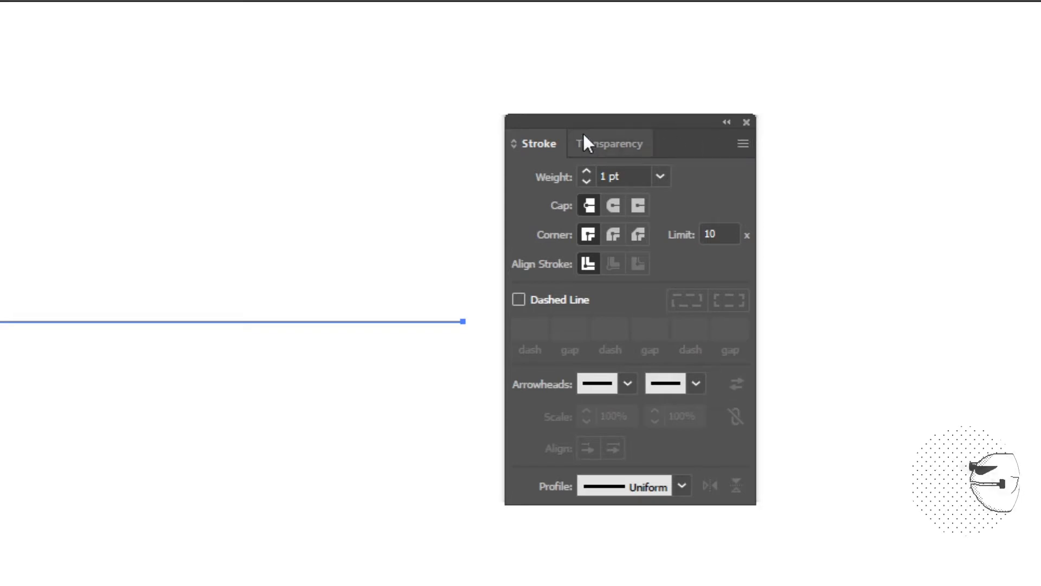
pyautogui.moveTo(584, 120); pyautogui.dragTo(577, 122)
# Set the selected line's stroke weight to 12 pt
pyautogui.click(444, 322)
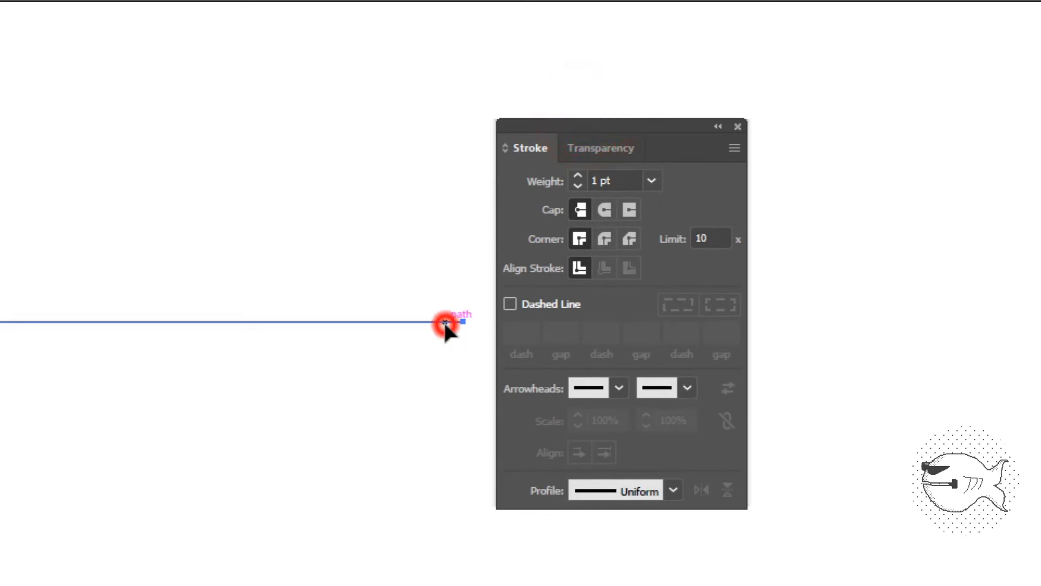
pyautogui.moveTo(575, 174); pyautogui.dragTo(575, 174)
pyautogui.click(574, 174)
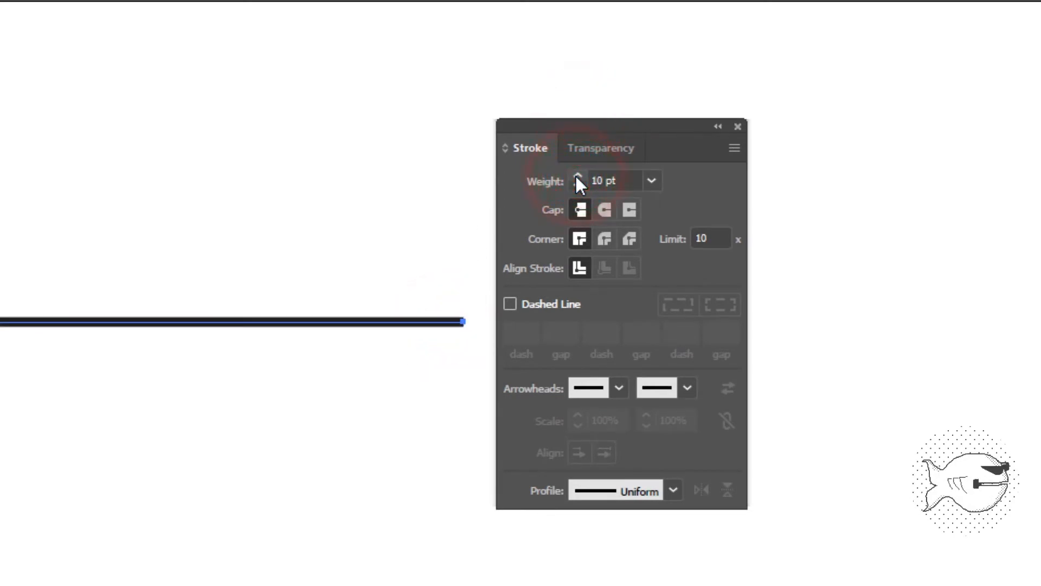
pyautogui.click(575, 174)
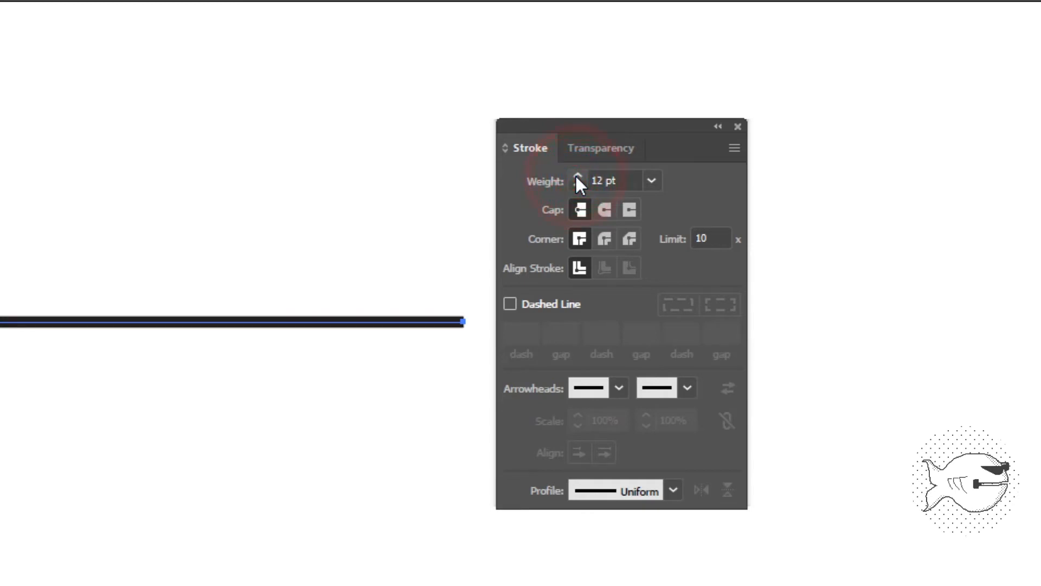
# Turn the 12 pt line into a dashed line with round caps
pyautogui.click(385, 426)
pyautogui.scroll(2, 384, 389)
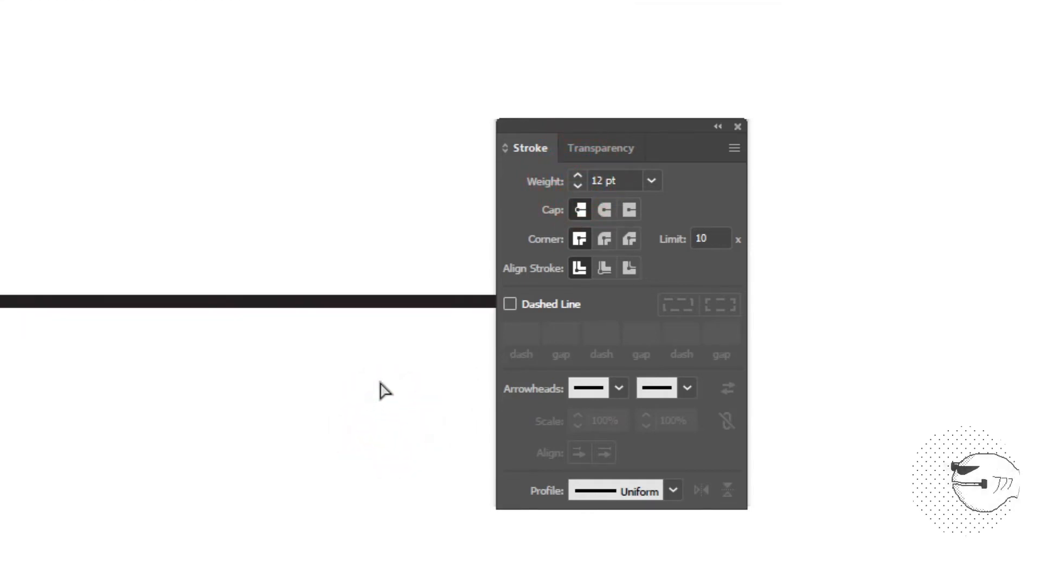
pyautogui.scroll(1, 350, 320)
pyautogui.moveTo(198, 186); pyautogui.dragTo(702, 386)
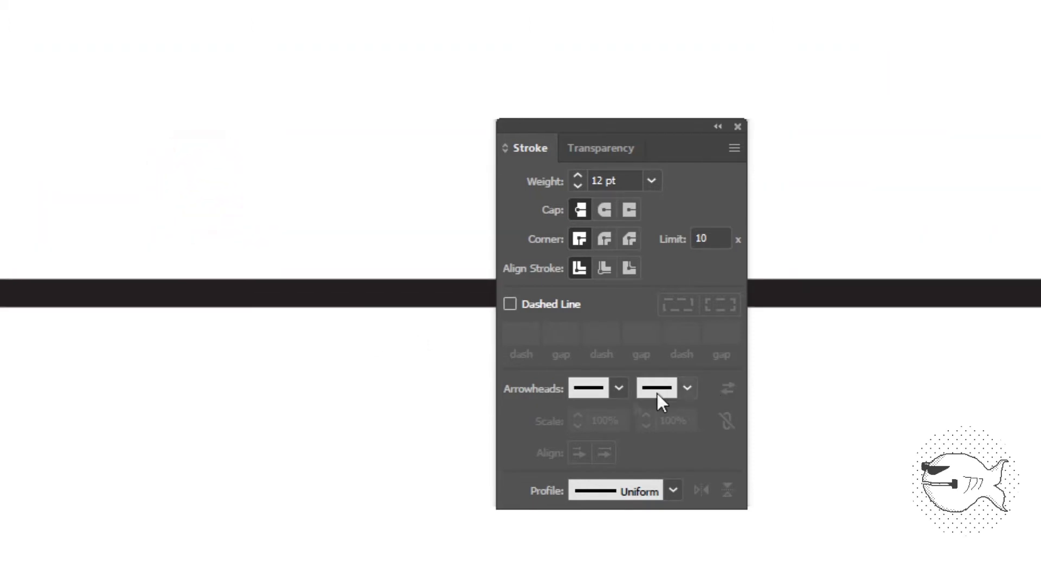
pyautogui.click(141, 293)
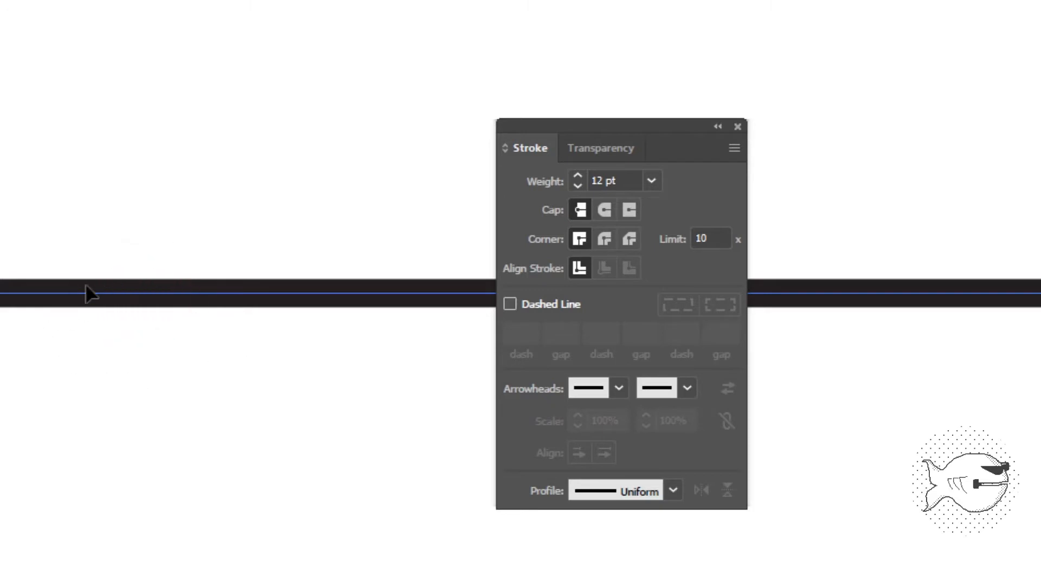
pyautogui.click(511, 301)
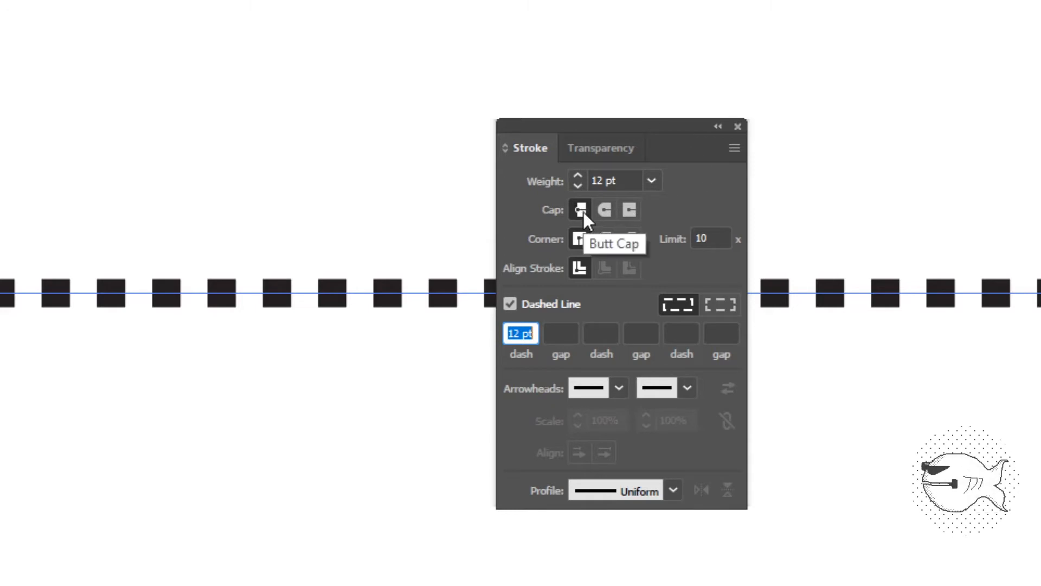
pyautogui.click(602, 210)
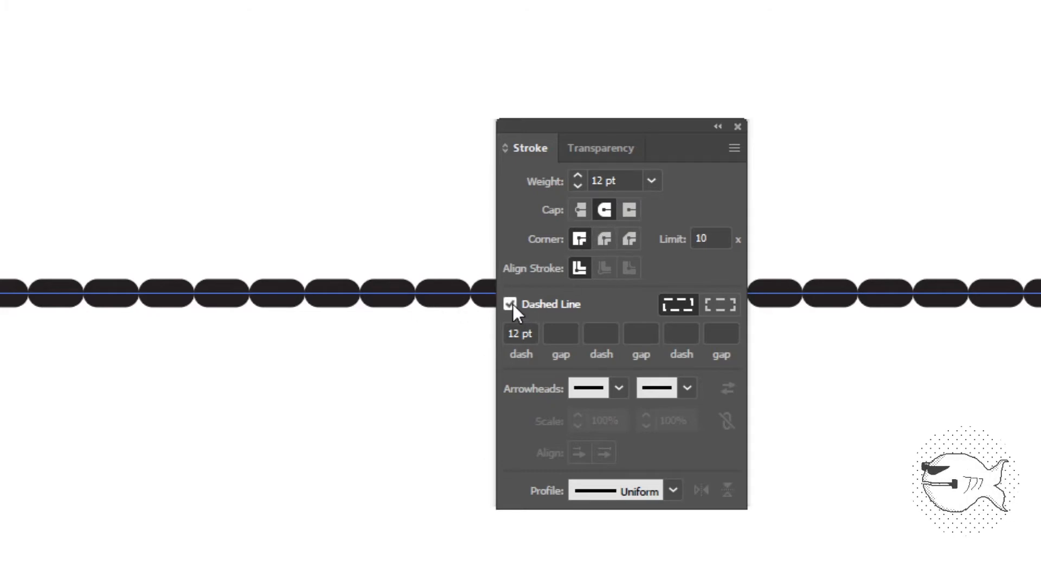
# Set the line's dash to 0 pt and its gap to 24 pt to form round dots, and deselect it
pyautogui.doubleClick(519, 333)
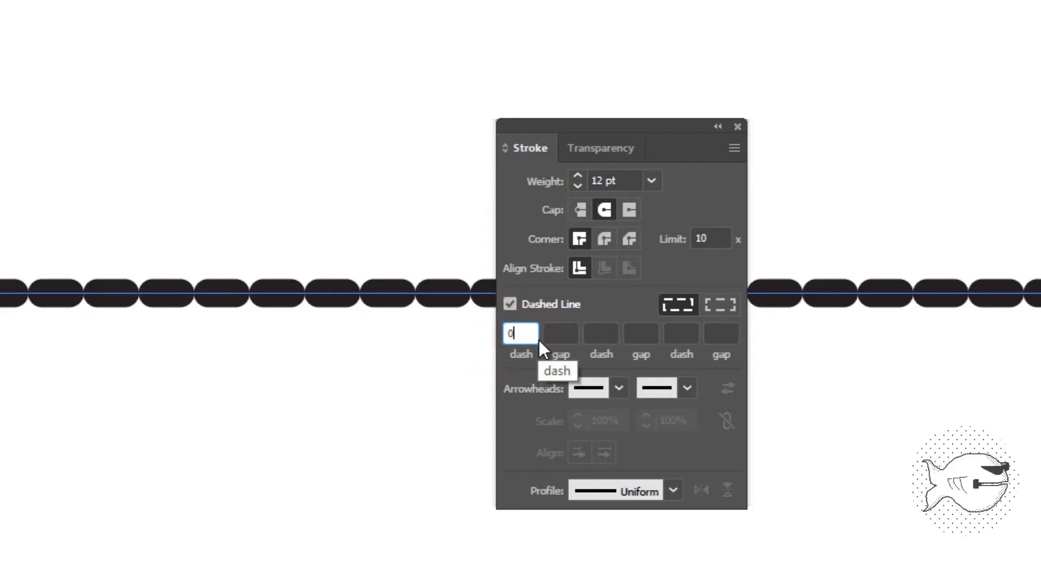
pyautogui.write('0')
pyautogui.press('Tab')
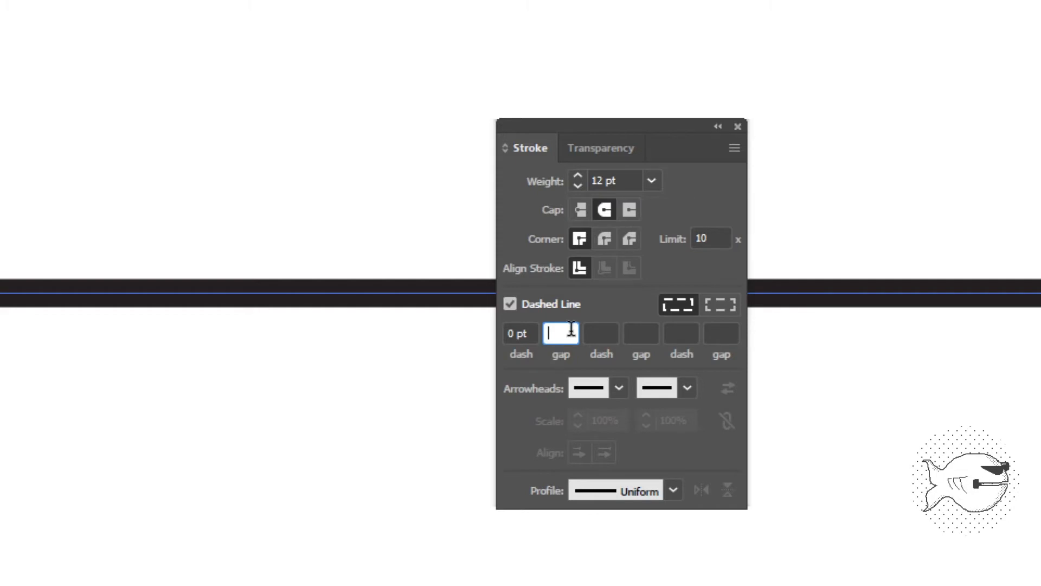
pyautogui.click(564, 337)
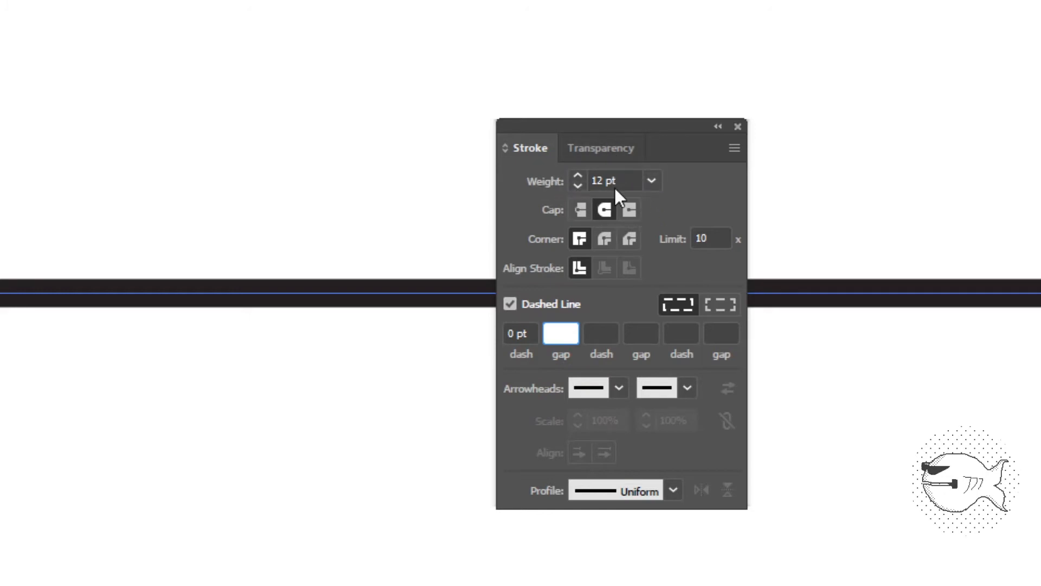
pyautogui.write('24')
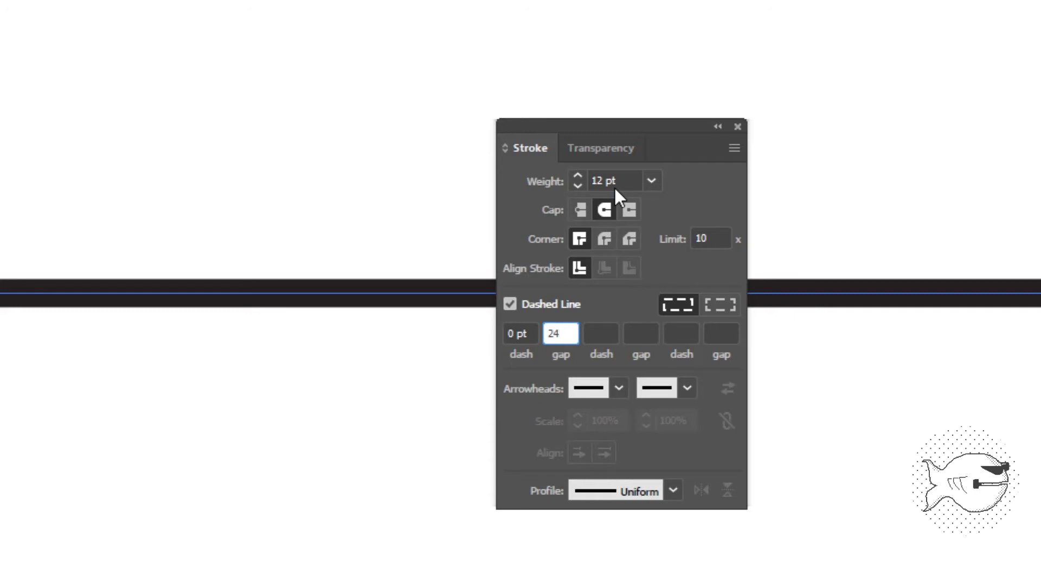
pyautogui.press('Tab')
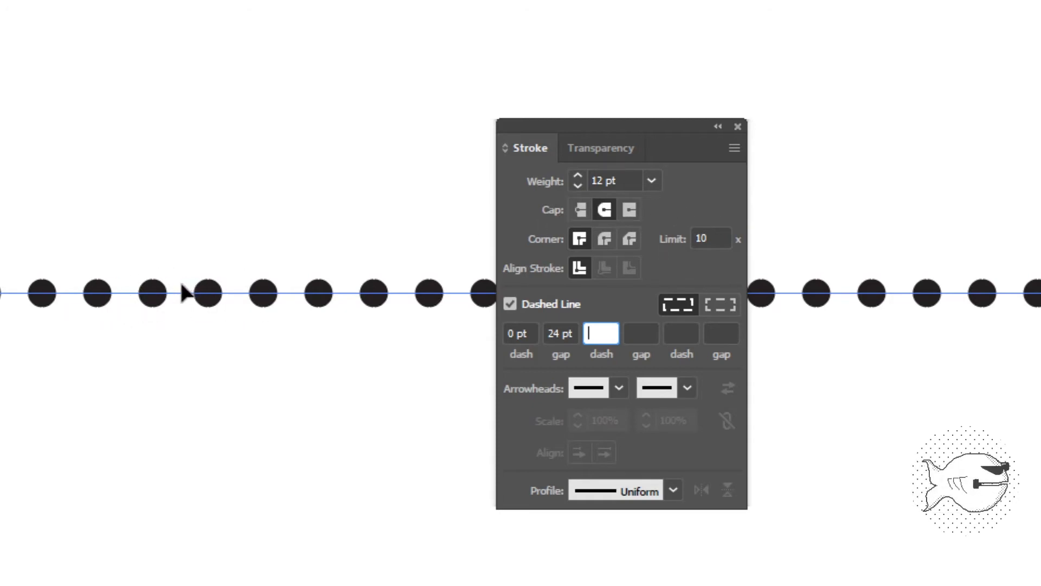
pyautogui.click(320, 354)
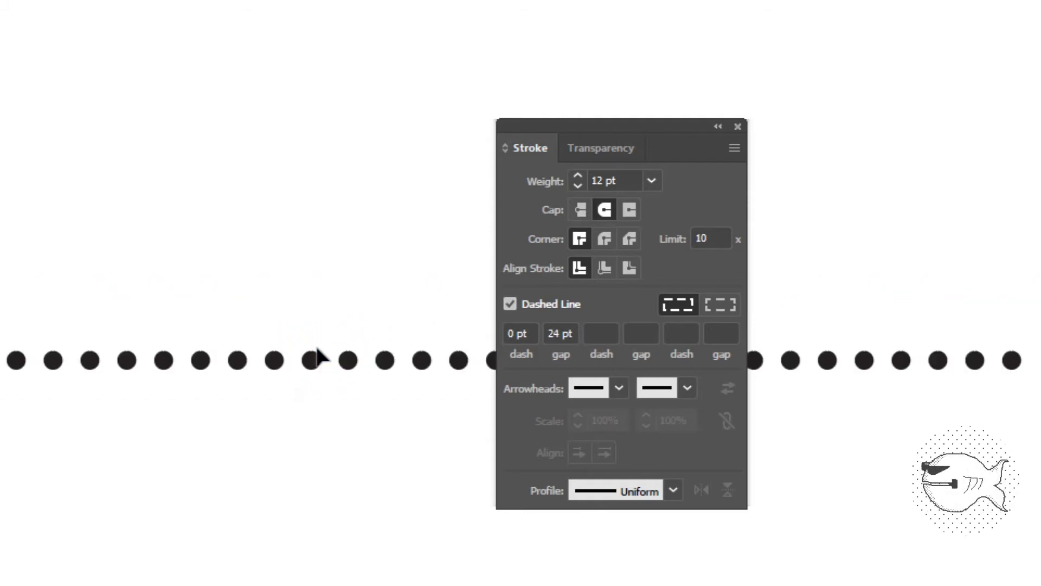
pyautogui.hotkey('ctrl', '-')
pyautogui.moveTo(264, 440); pyautogui.dragTo(128, 298)
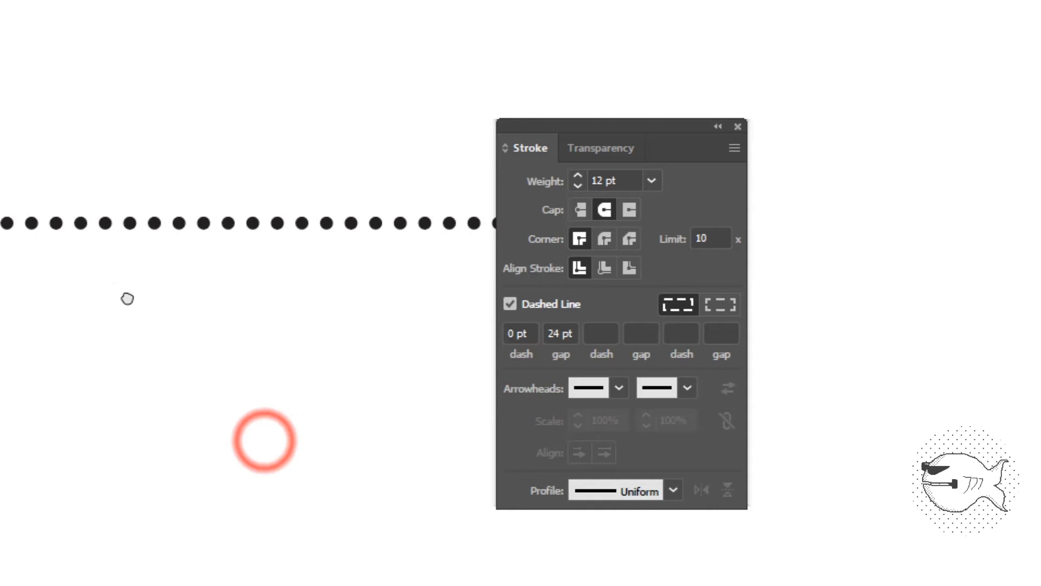
# Try the projecting cap on the dotted line and switch it back to the round cap
pyautogui.click(184, 223)
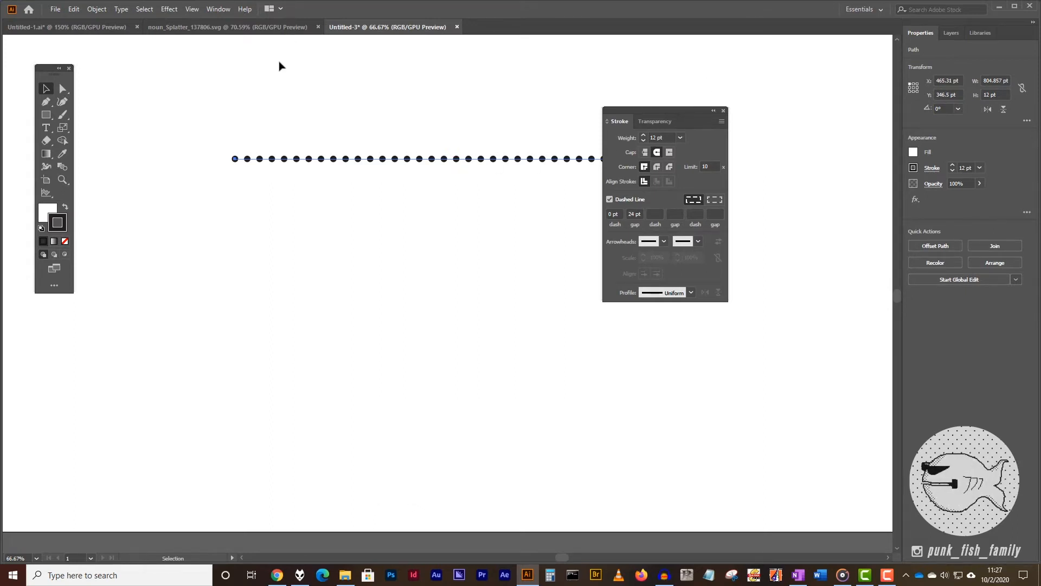
pyautogui.press('a')
pyautogui.hotkey('ctrl', '+')
pyautogui.hotkey('ctrl', '+')
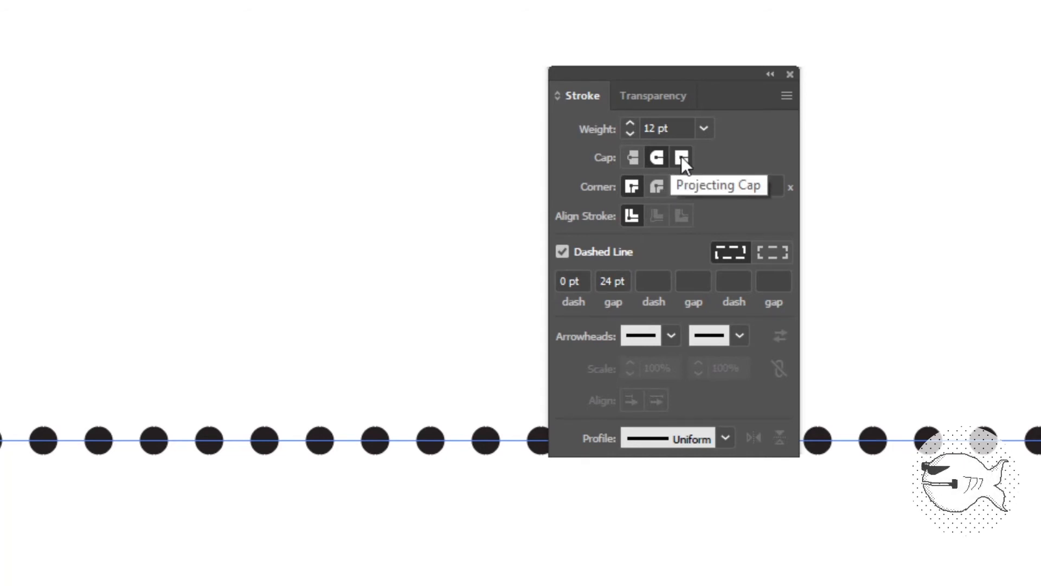
pyautogui.click(681, 156)
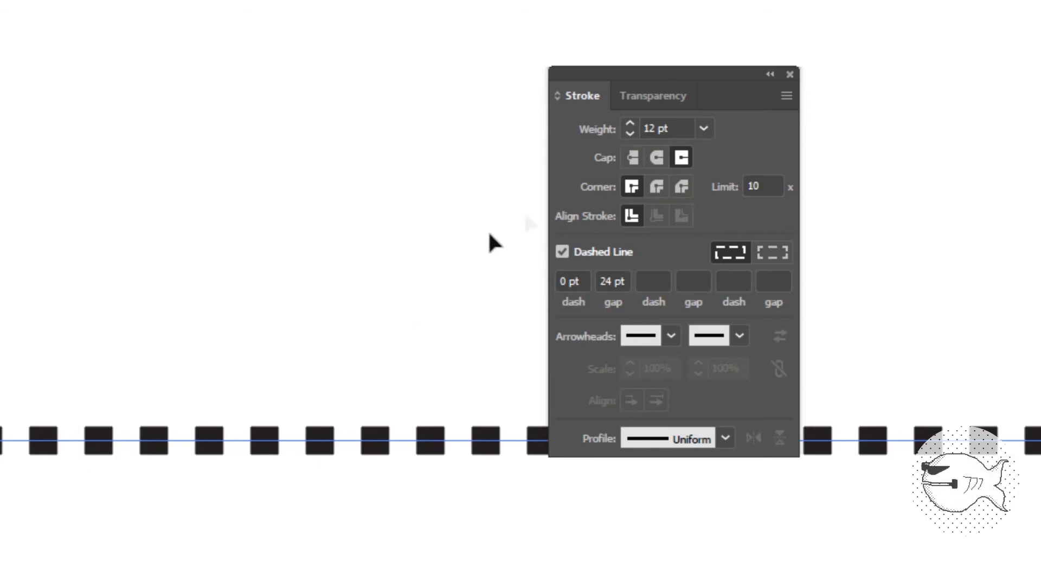
pyautogui.click(657, 158)
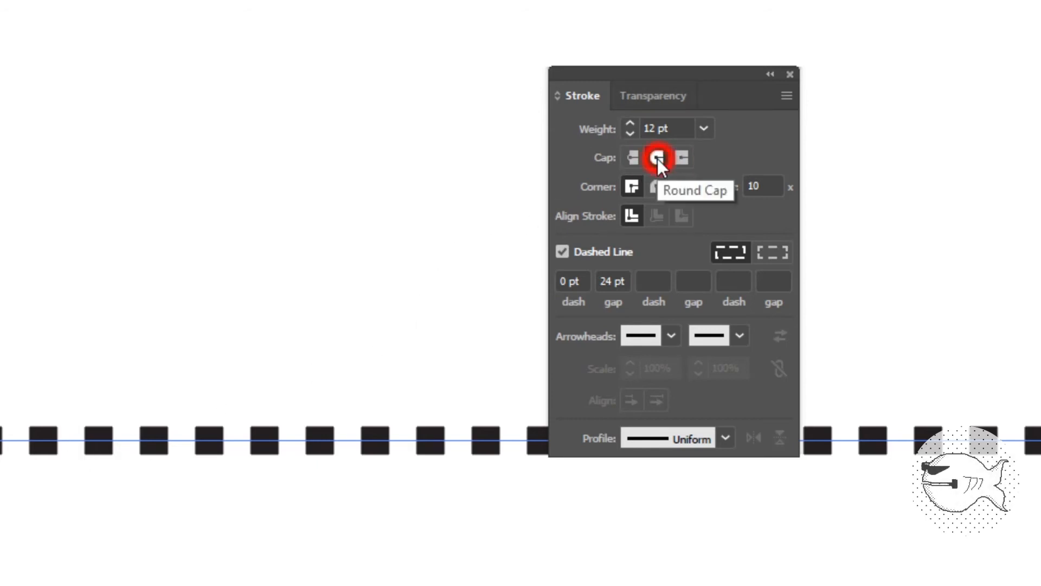
# Move the Stroke panel clear of the dotted line and reselect the line
pyautogui.click(249, 245)
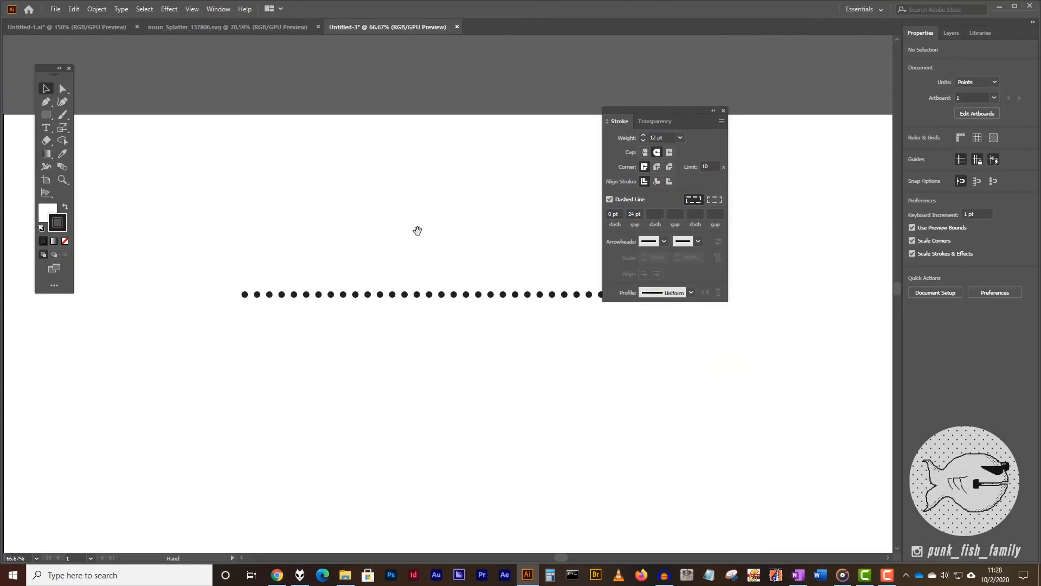
pyautogui.moveTo(416, 228); pyautogui.dragTo(341, 155)
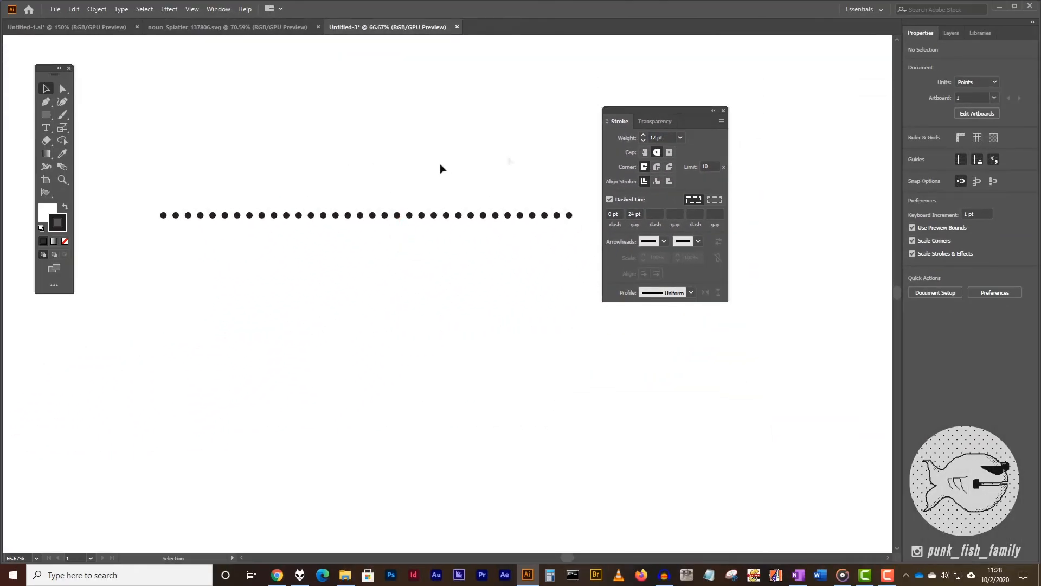
pyautogui.moveTo(678, 109)
pyautogui.mouseDown()
pyautogui.moveTo(653, 71)
pyautogui.moveTo(661, 64)
pyautogui.mouseUp()
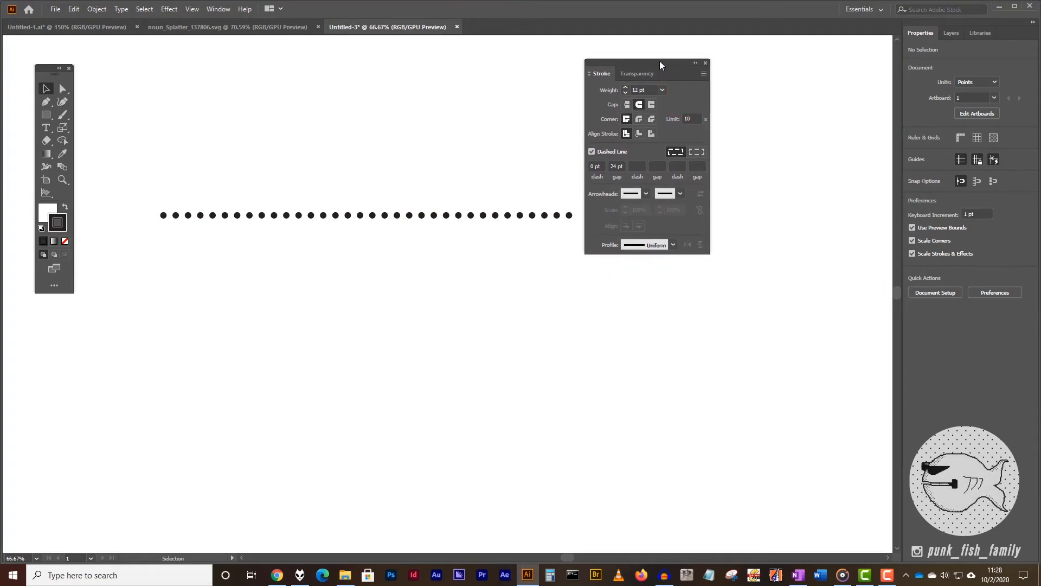
pyautogui.click(550, 215)
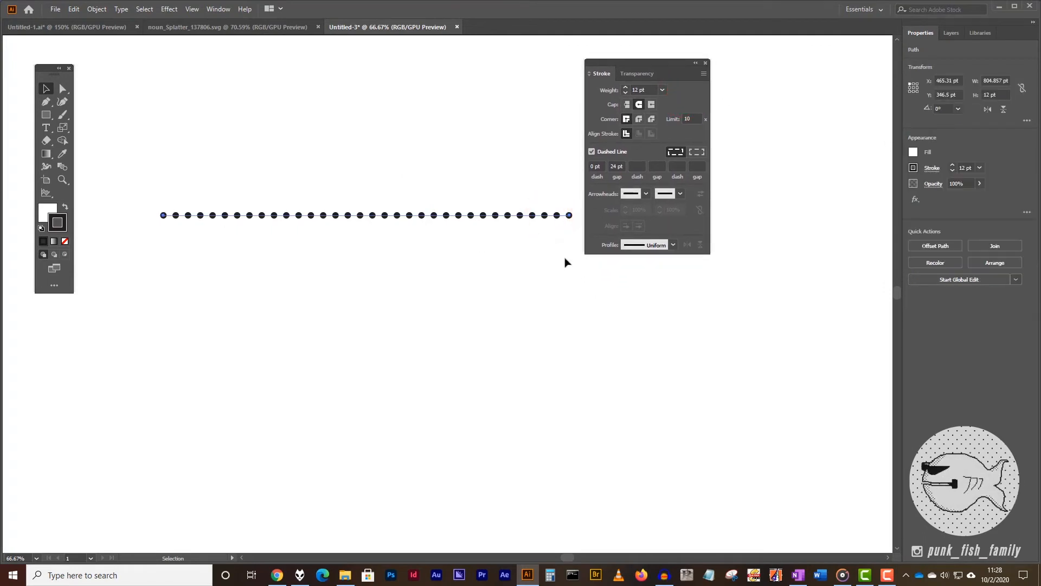
# Display the Graphic Styles panel while keeping the dotted line selected
pyautogui.click(220, 11)
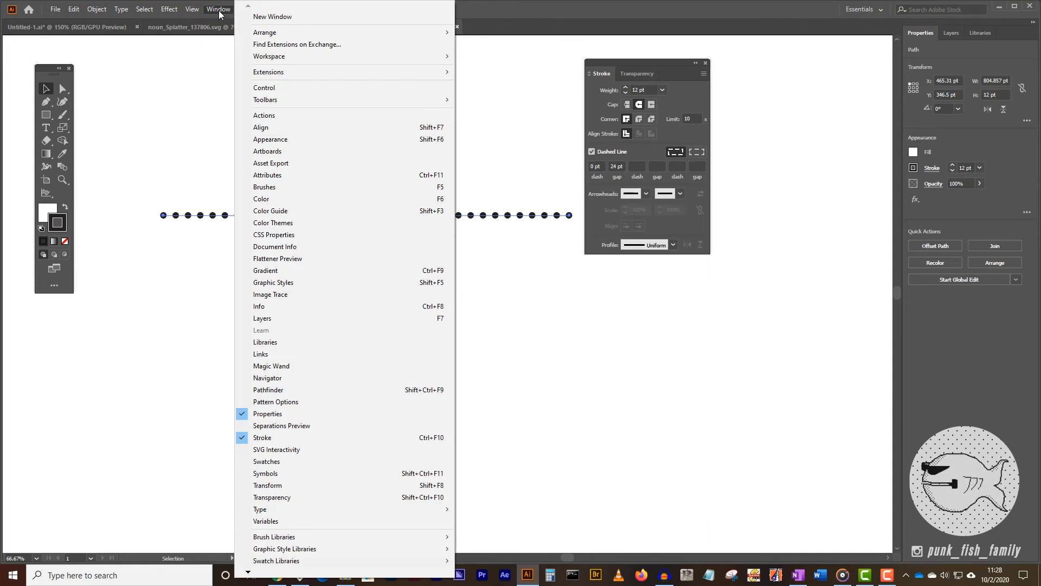
pyautogui.click(309, 282)
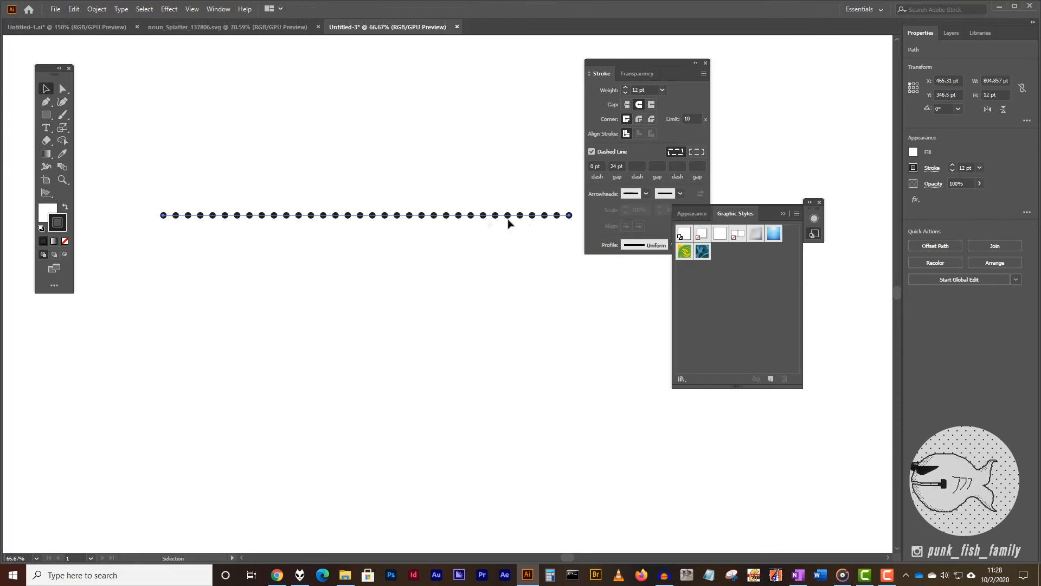
pyautogui.click(387, 216)
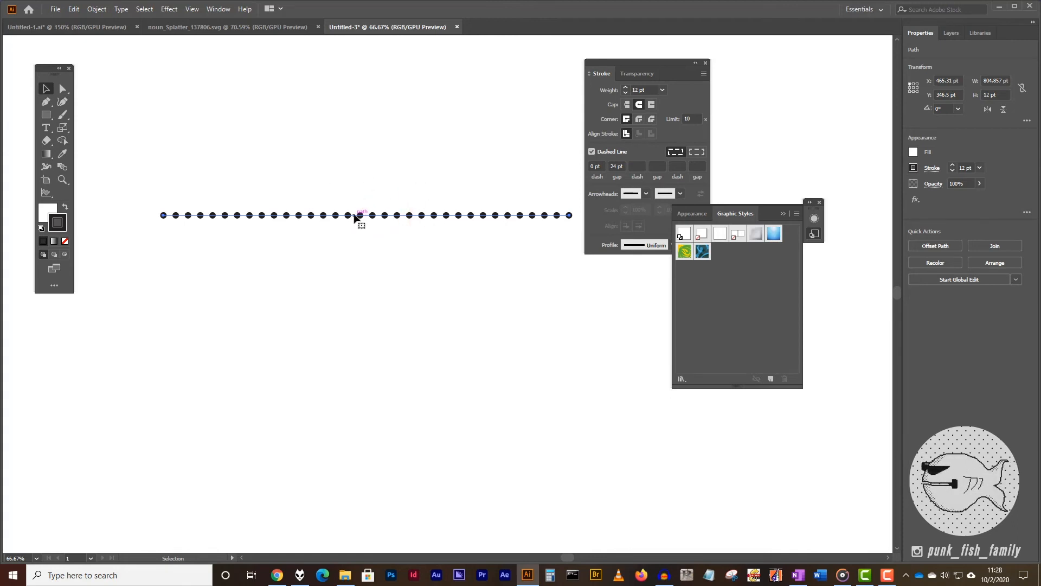
pyautogui.click(484, 216)
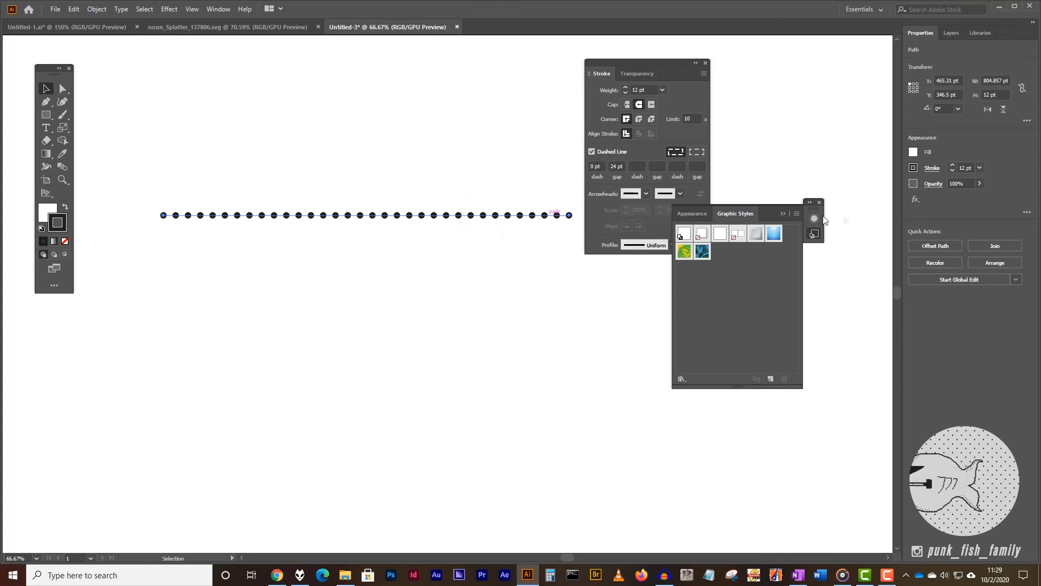
pyautogui.click(743, 215)
pyautogui.click(814, 234)
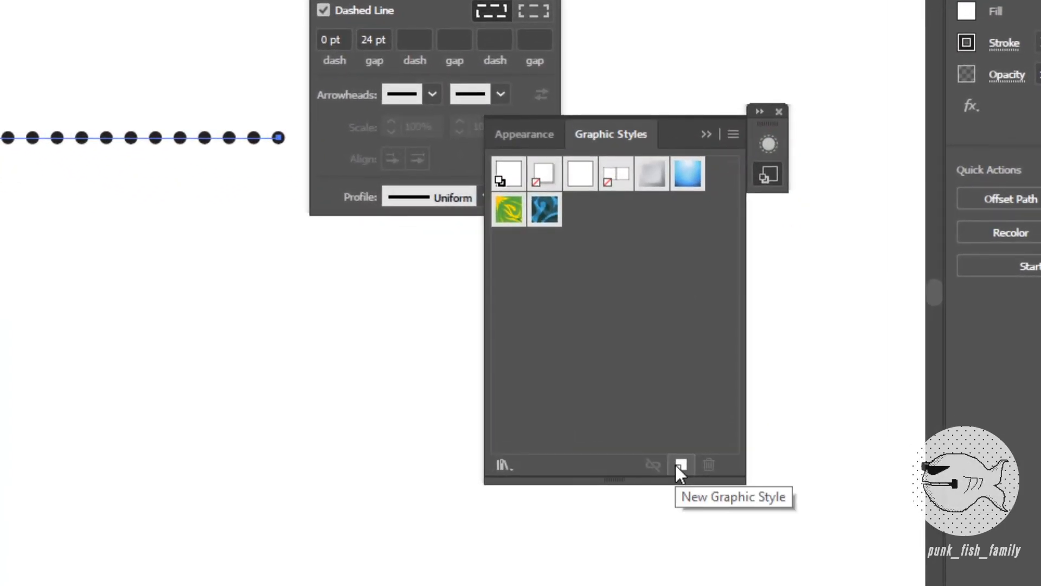
# Save the dotted line's appearance as a new graphic style, and move the line up near the artboard's upper edge
pyautogui.click(679, 465)
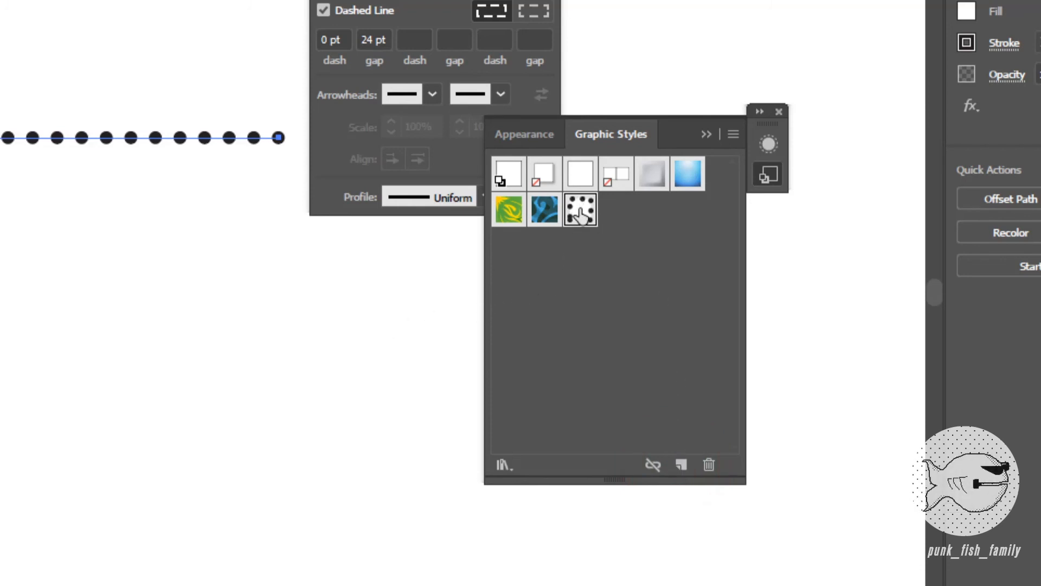
pyautogui.click(307, 285)
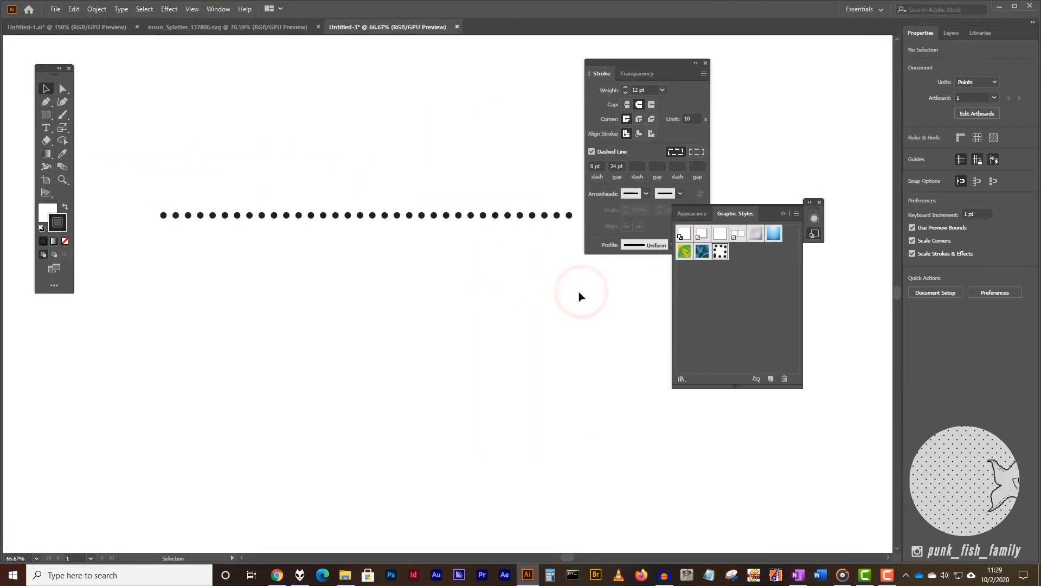
pyautogui.hotkey('ctrl', '-')
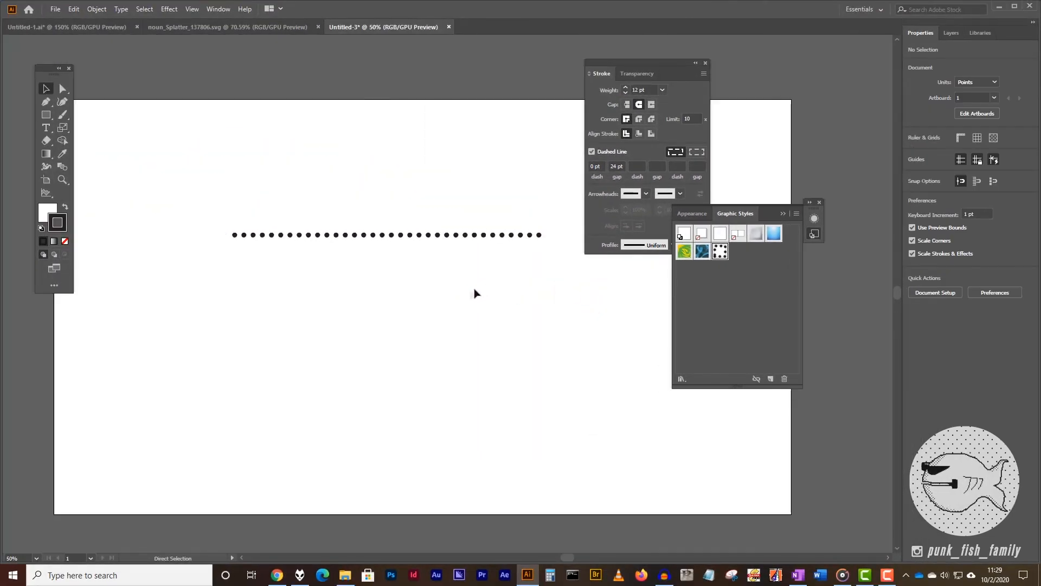
pyautogui.moveTo(497, 275); pyautogui.dragTo(453, 135)
# Draw a circle about 914 pt in diameter below the dotted line, apply the saved dotted graphic style to it, and deselect it
pyautogui.moveTo(46, 115); pyautogui.dragTo(87, 141)
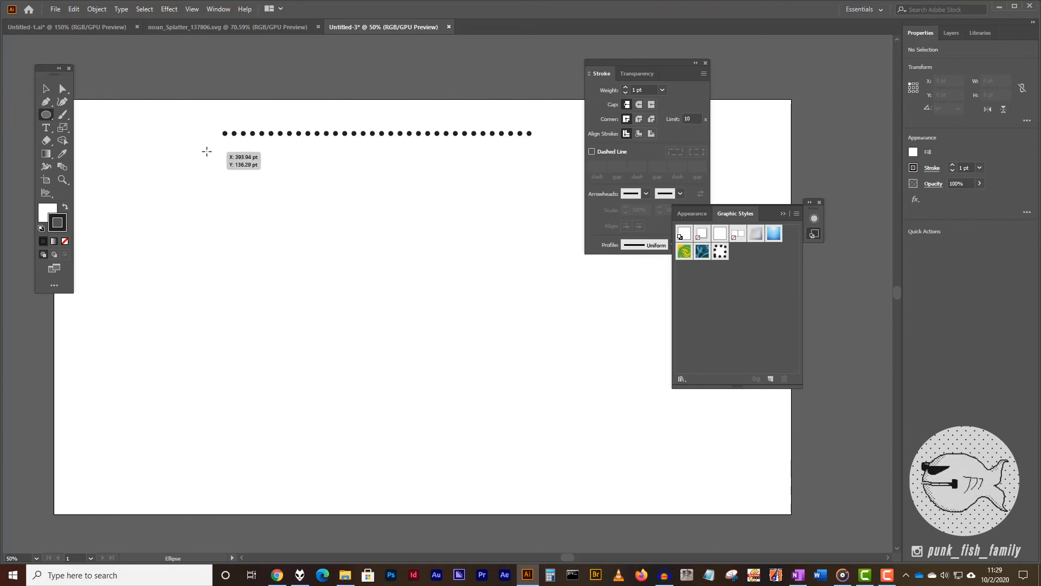
pyautogui.moveTo(211, 150); pyautogui.dragTo(561, 418)
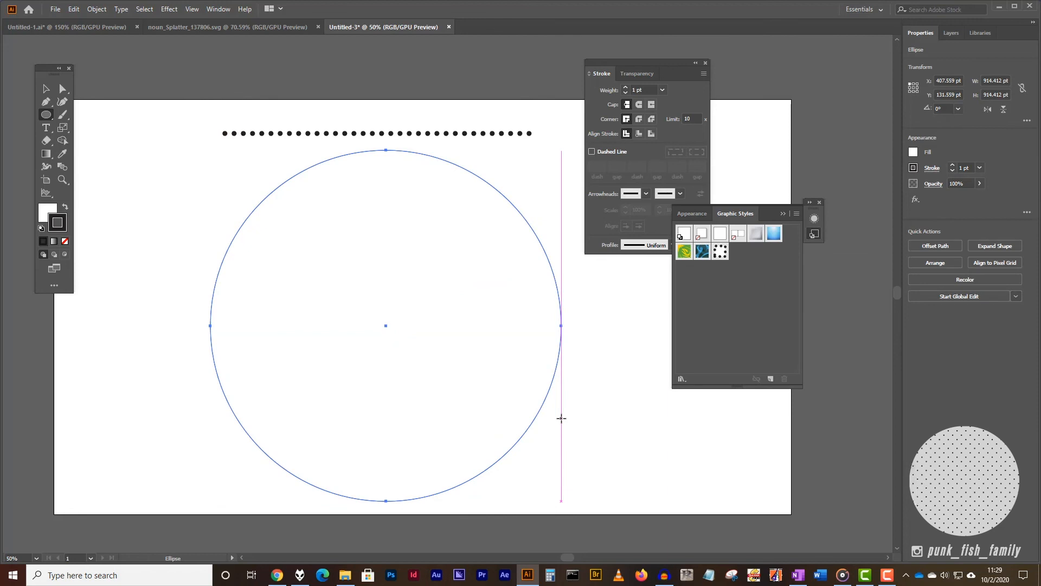
pyautogui.click(722, 257)
pyautogui.click(46, 88)
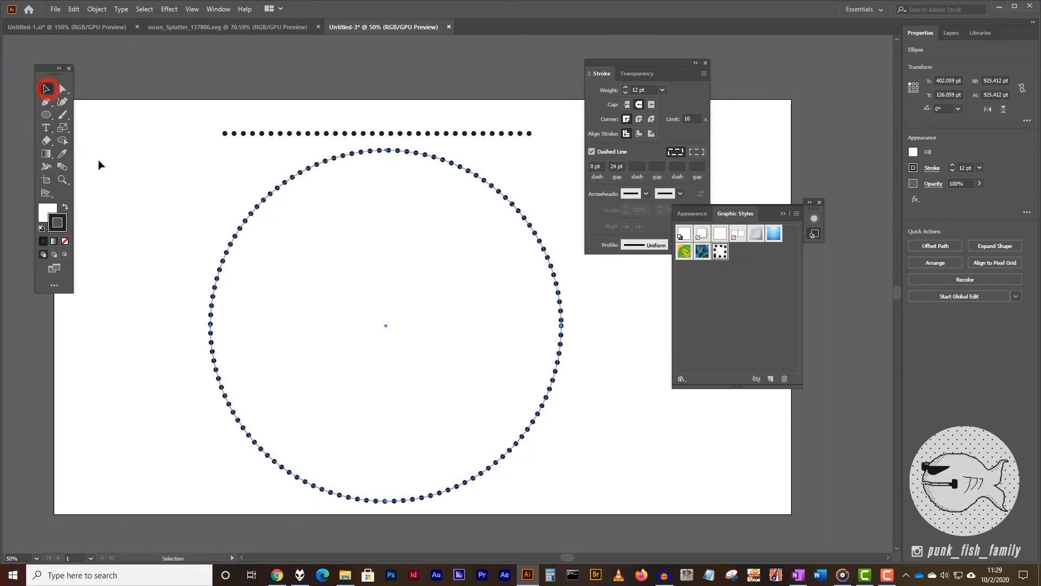
pyautogui.click(99, 164)
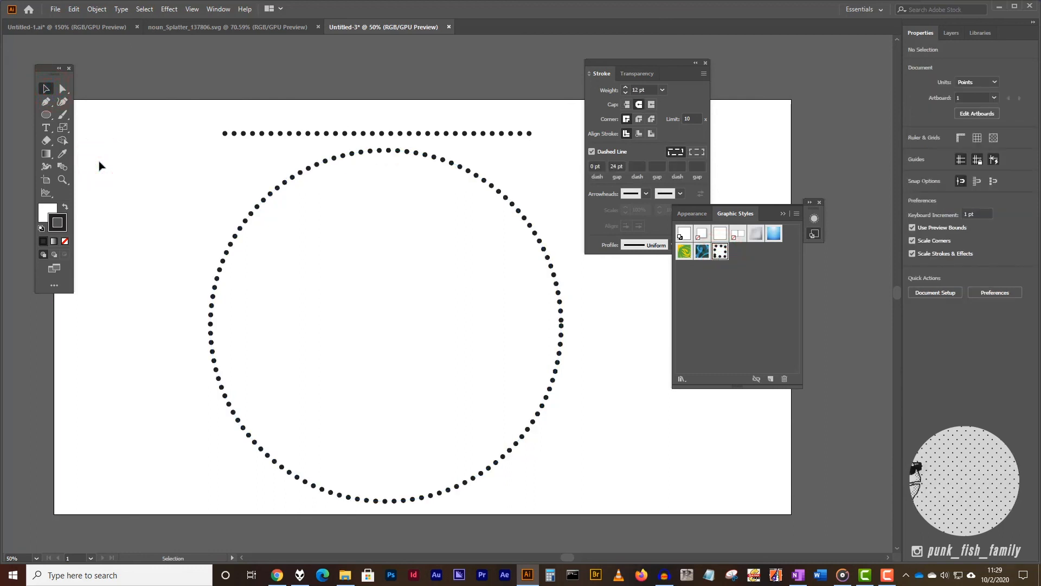